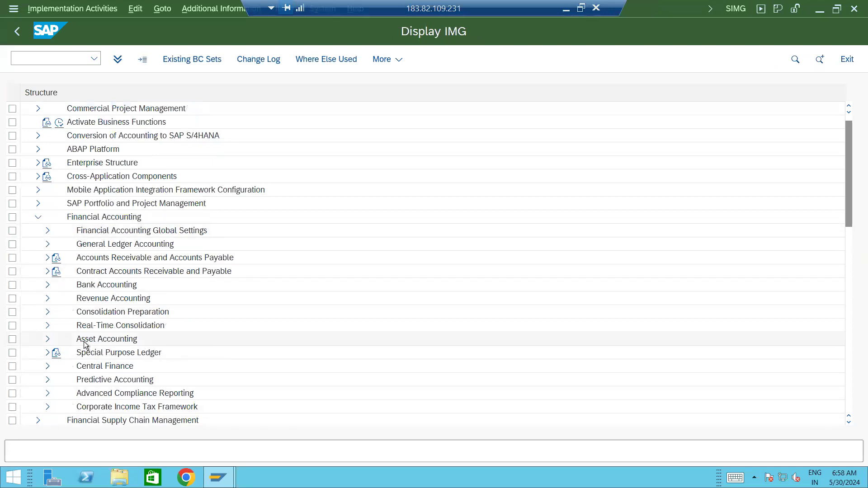
# Collapse Financial Accounting and expand Enterprise Structure > Definition > Financial Accounting in the IMG tree.
pyautogui.click(38, 218)
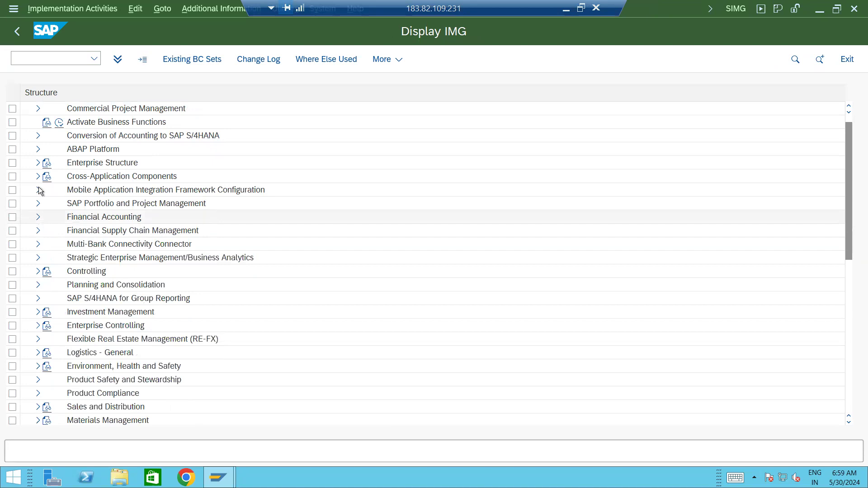
pyautogui.click(39, 162)
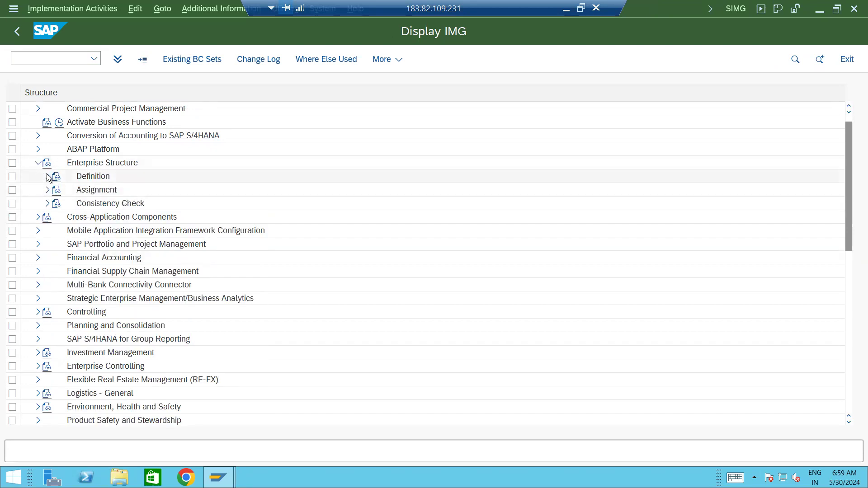
pyautogui.click(47, 176)
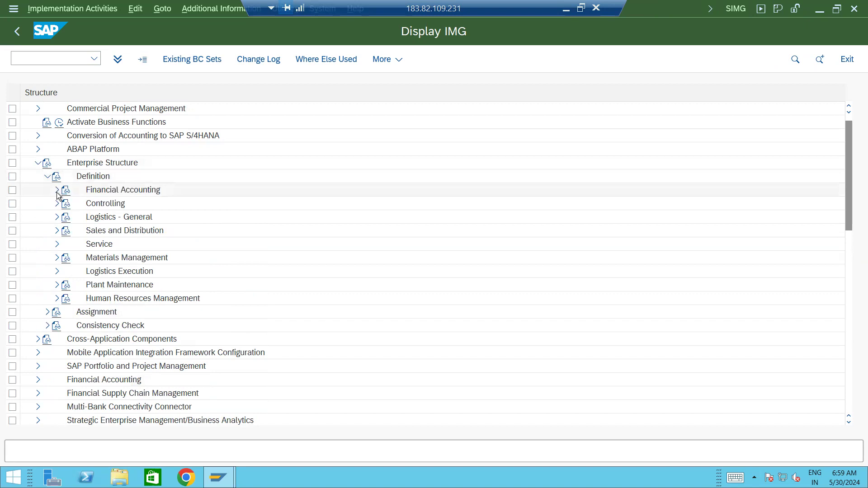
pyautogui.click(57, 191)
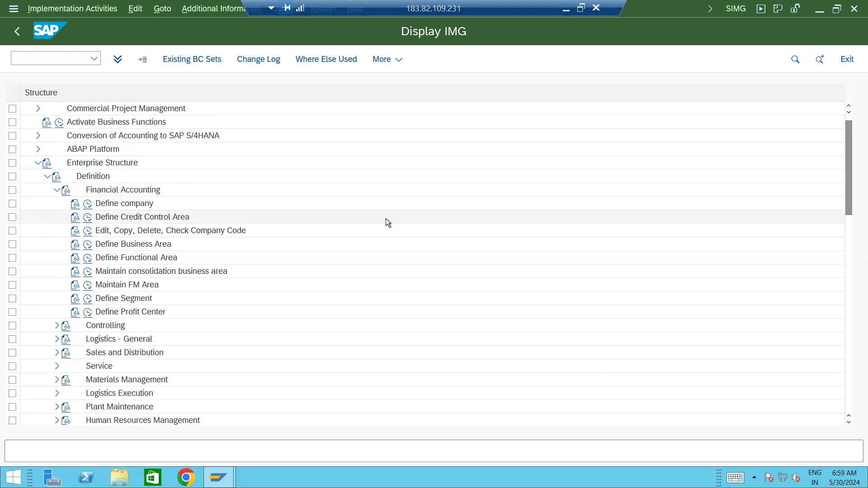
pyautogui.click(215, 8)
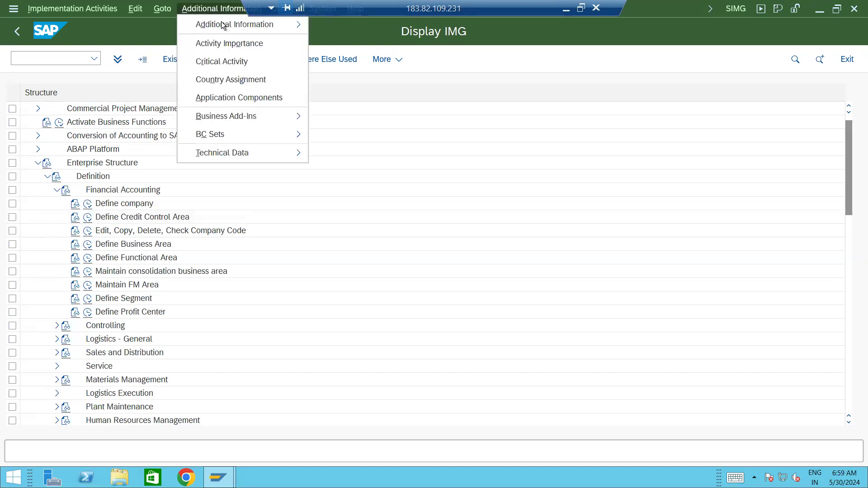
# Display IMG activity IDs via Additional Information > Display Key > IMG Activity.
pyautogui.moveTo(217, 25)
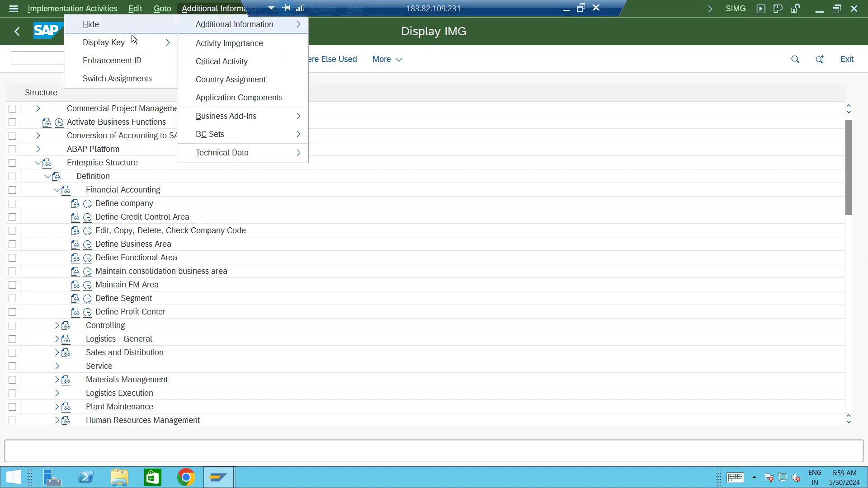
pyautogui.moveTo(123, 45)
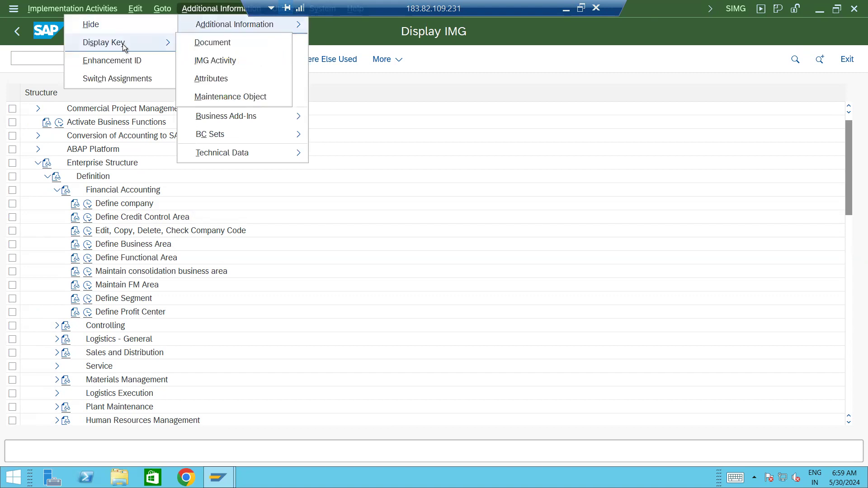
pyautogui.click(219, 60)
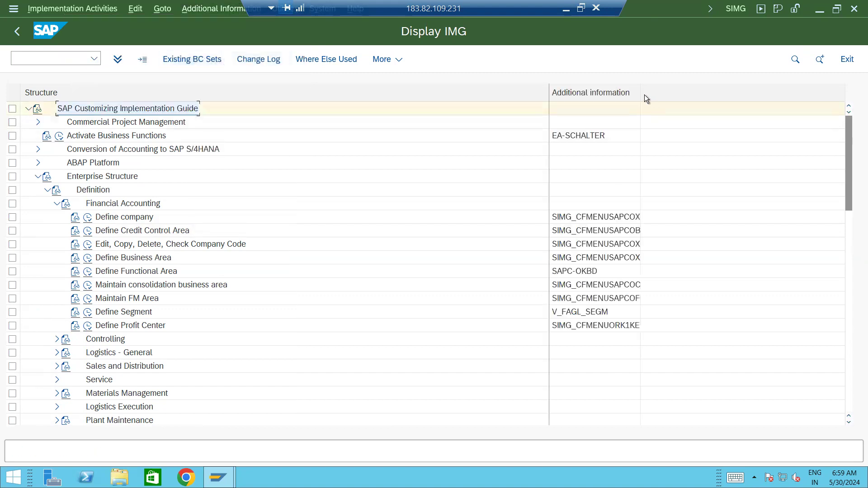
# Widen the Additional information column so full activity IDs show, then run Define company.
pyautogui.moveTo(547, 89); pyautogui.dragTo(349, 110)
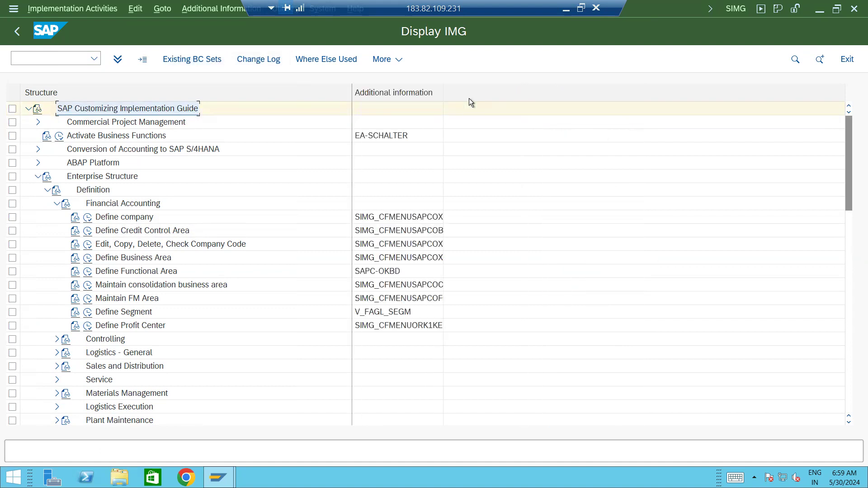
pyautogui.moveTo(443, 91); pyautogui.dragTo(538, 94)
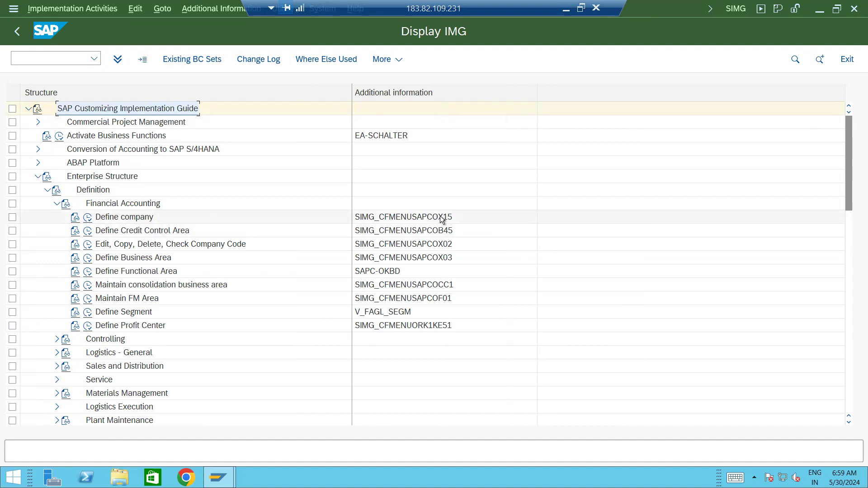
pyautogui.click(86, 221)
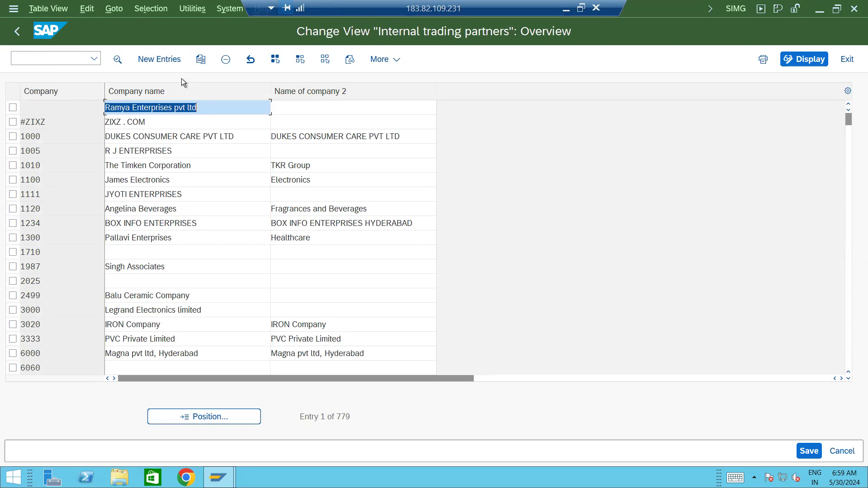
pyautogui.click(250, 59)
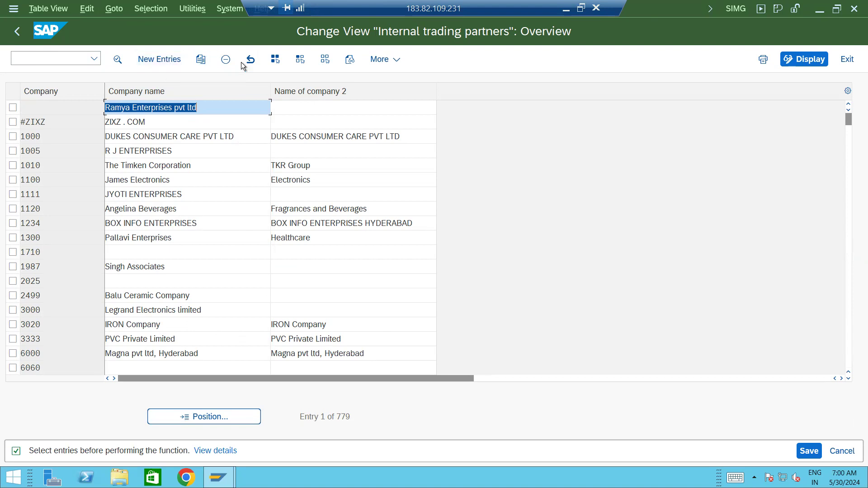
pyautogui.click(18, 32)
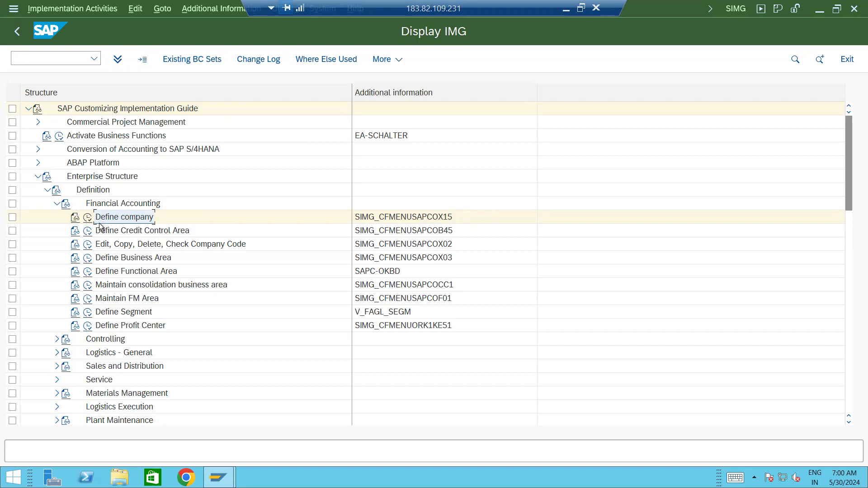
# Read and close the Define company documentation, then run the Define company activity.
pyautogui.click(75, 219)
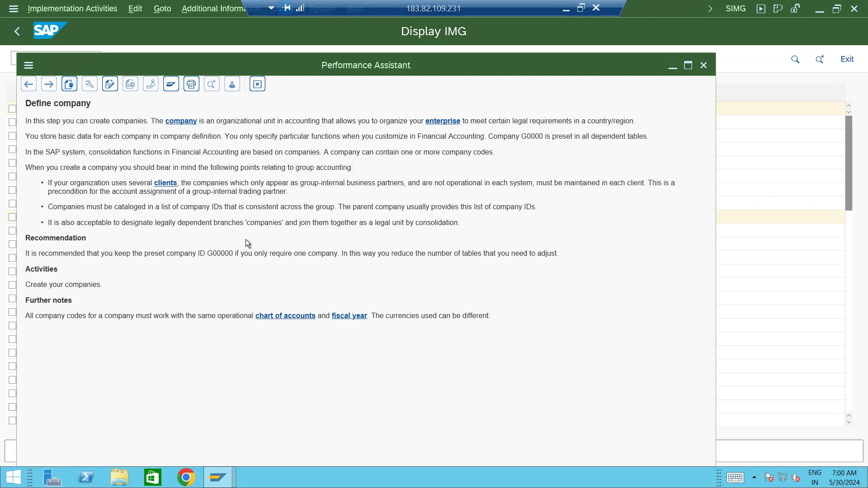
pyautogui.click(702, 66)
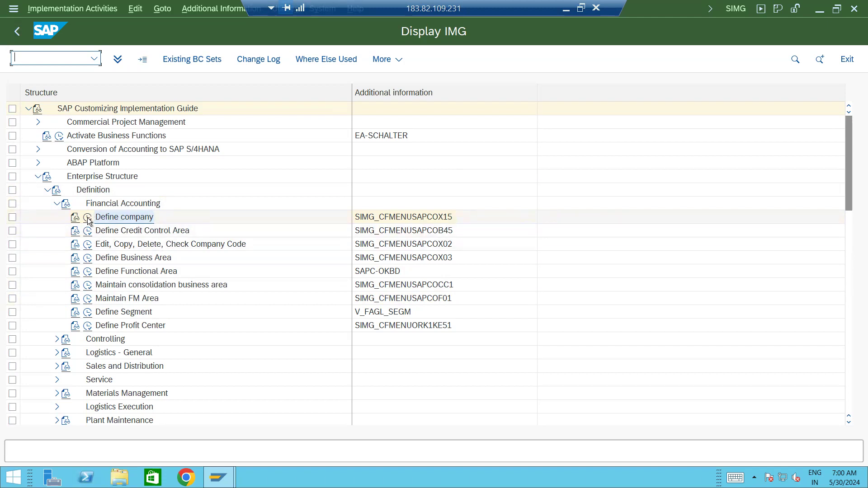
pyautogui.click(88, 219)
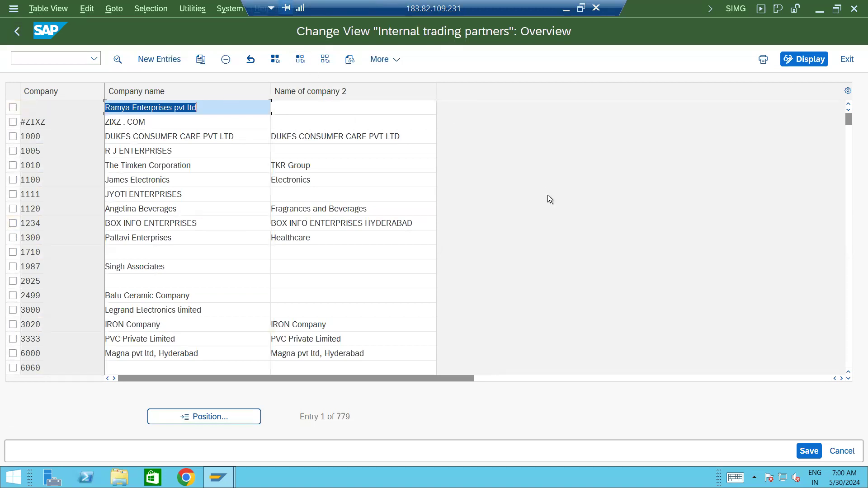
# Add new company ADANI with names 'ADANI GROUP OF COMPANIES' and 'ADANI GRP'.
pyautogui.click(160, 59)
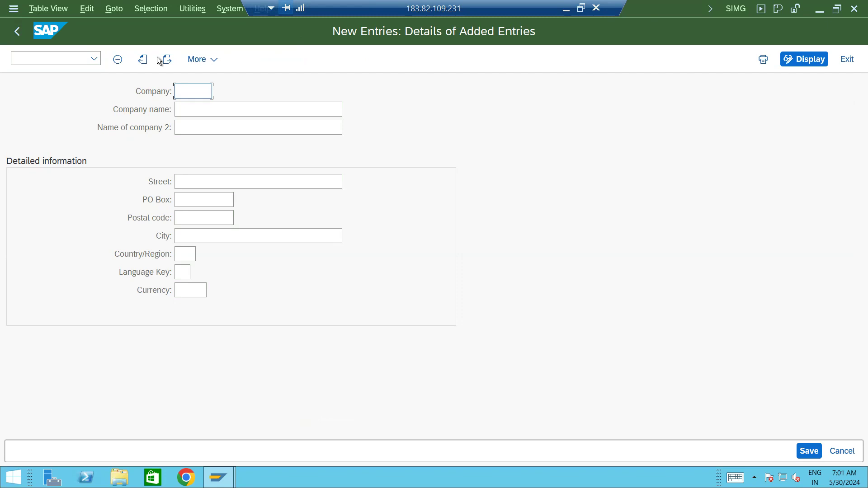
pyautogui.write('ADANI')
pyautogui.press('Tab')
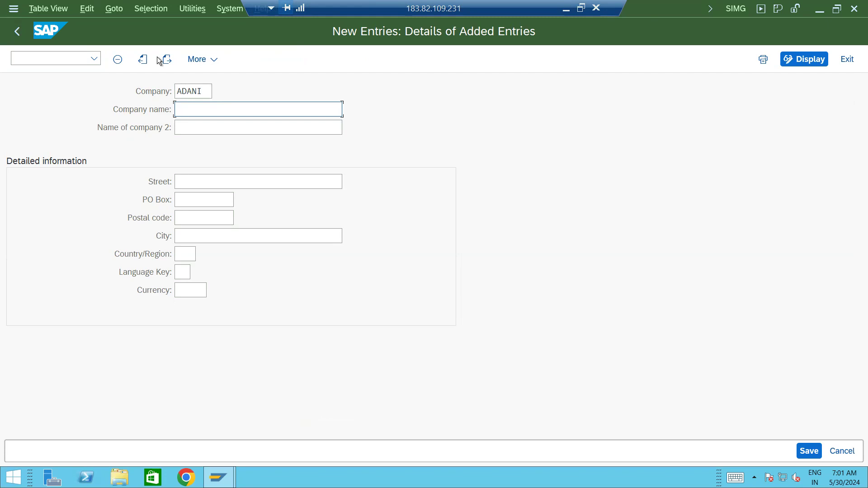
pyautogui.write('ADANI GROUP OF COMPANIES')
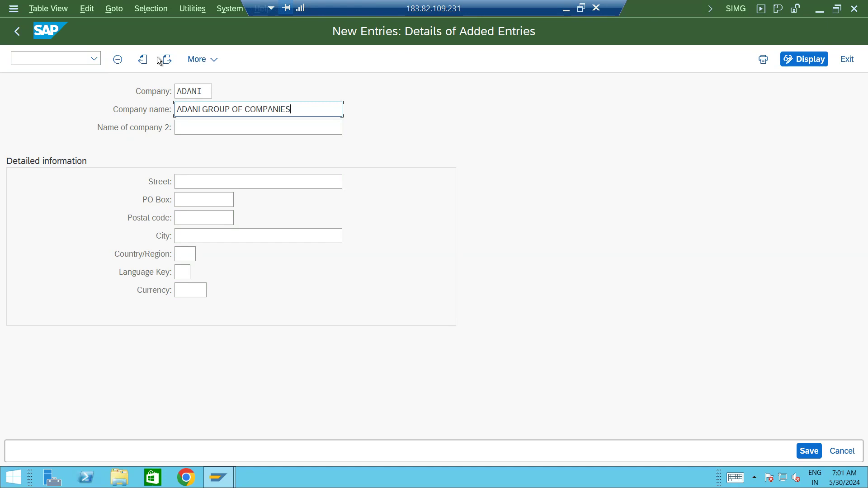
pyautogui.press('Tab')
pyautogui.write('ADA')
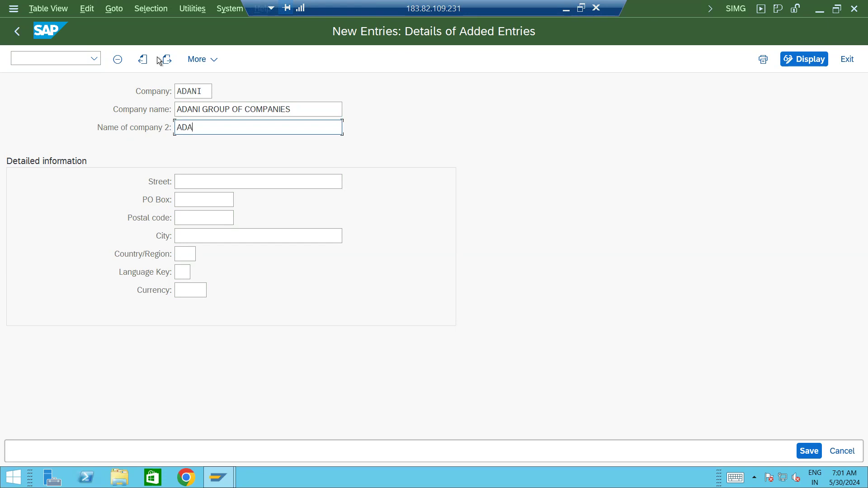
pyautogui.write('NI GRP')
pyautogui.click(191, 185)
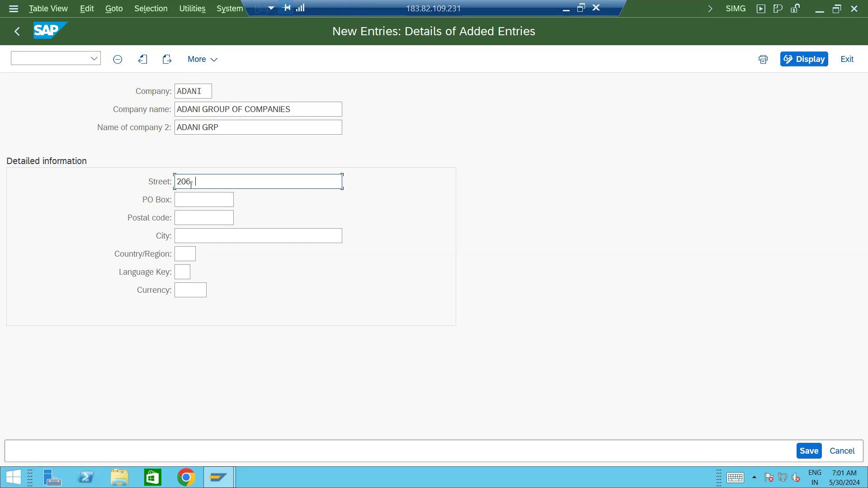
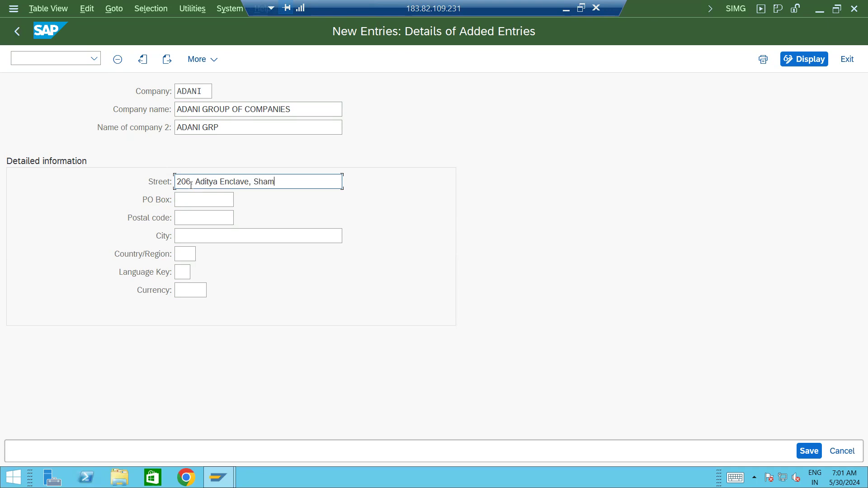
pyautogui.press('Tab')
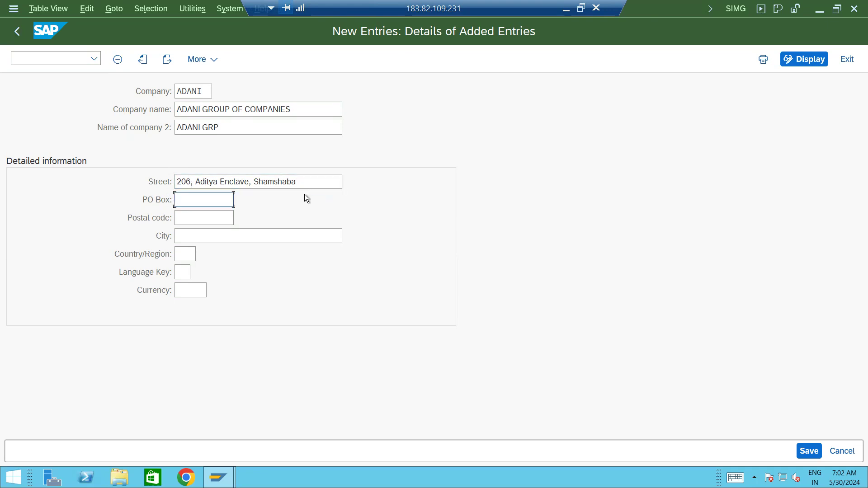
pyautogui.click(305, 186)
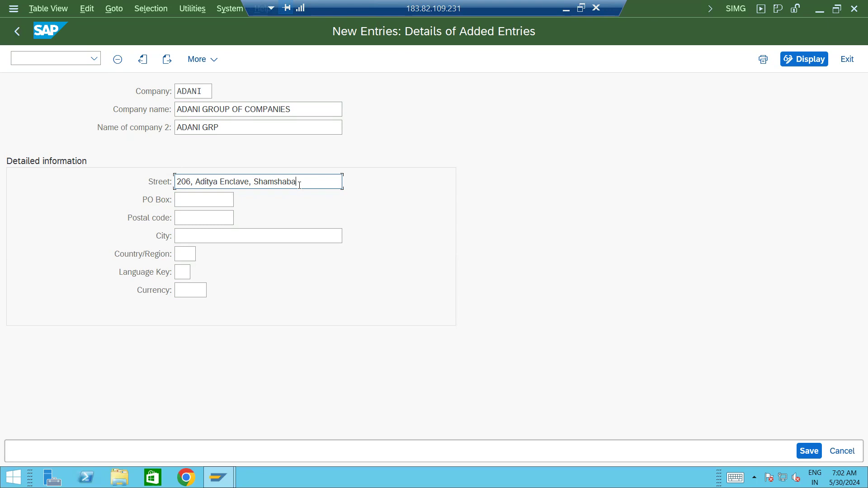
pyautogui.press('BackSpace')
pyautogui.write('d')
pyautogui.click(214, 198)
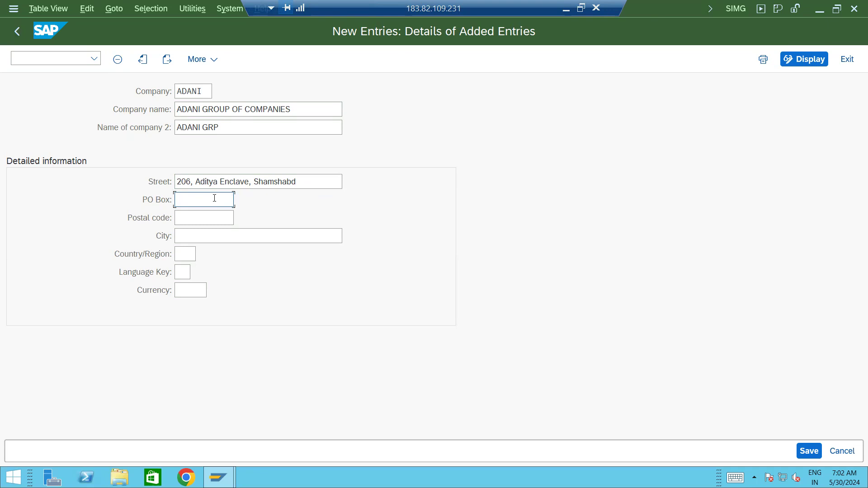
pyautogui.press('Tab')
pyautogui.write('500016')
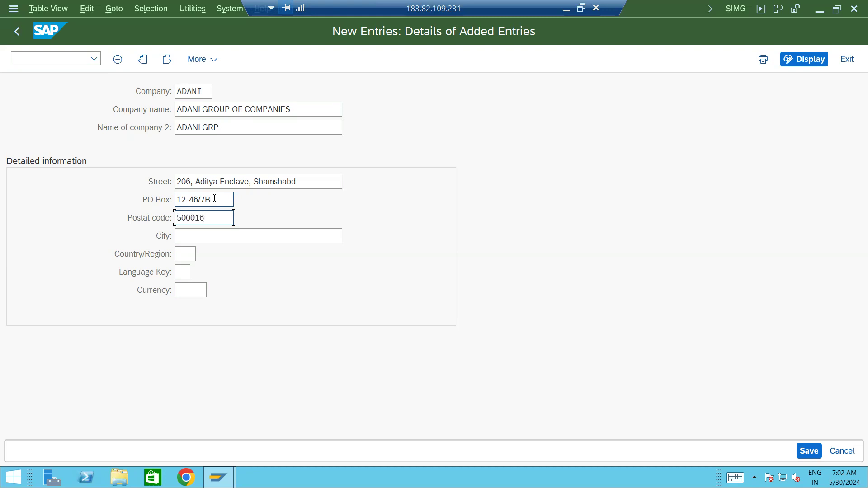
pyautogui.press('Tab')
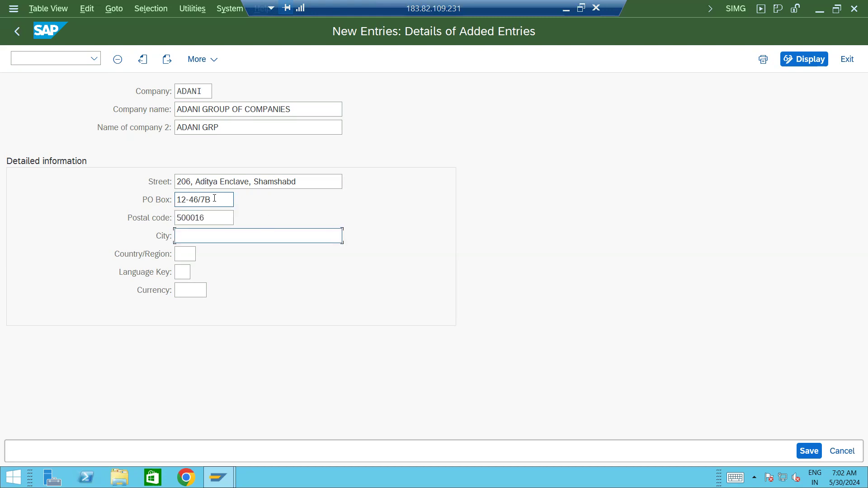
pyautogui.write('Hyderabad')
pyautogui.press('Tab')
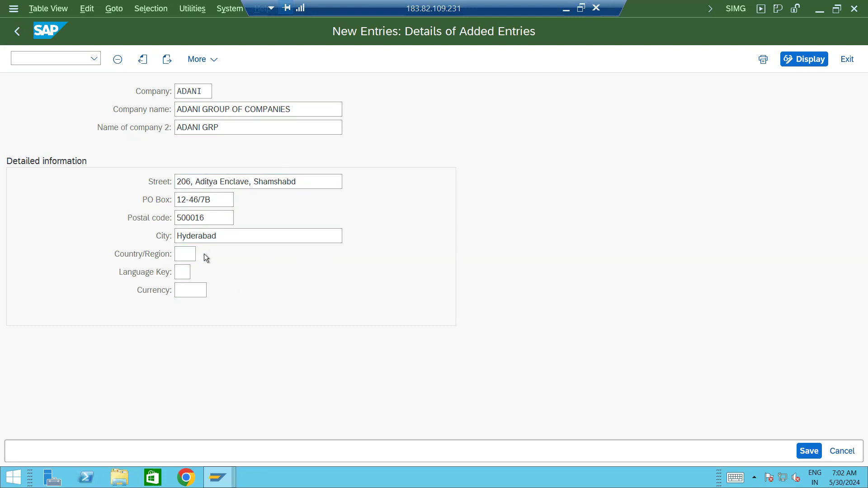
# Choose IN India from the Country/Region value list and EN English from the Language Key list.
pyautogui.click(203, 255)
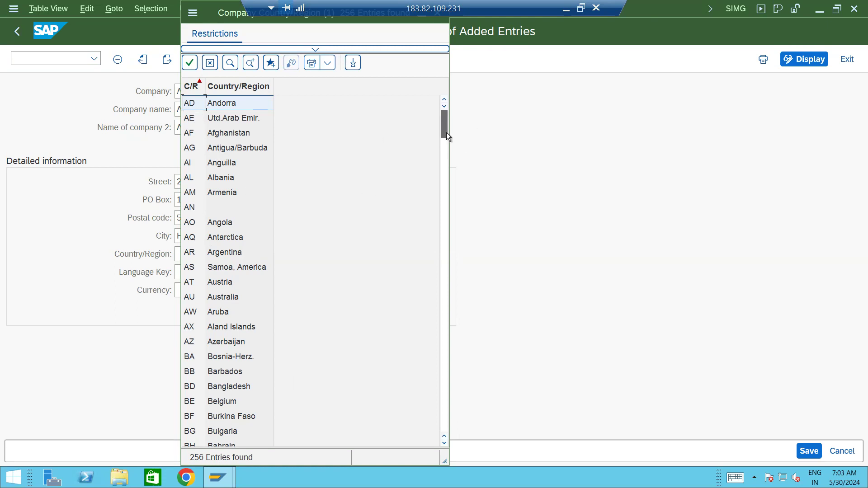
pyautogui.moveTo(444, 156); pyautogui.dragTo(443, 236)
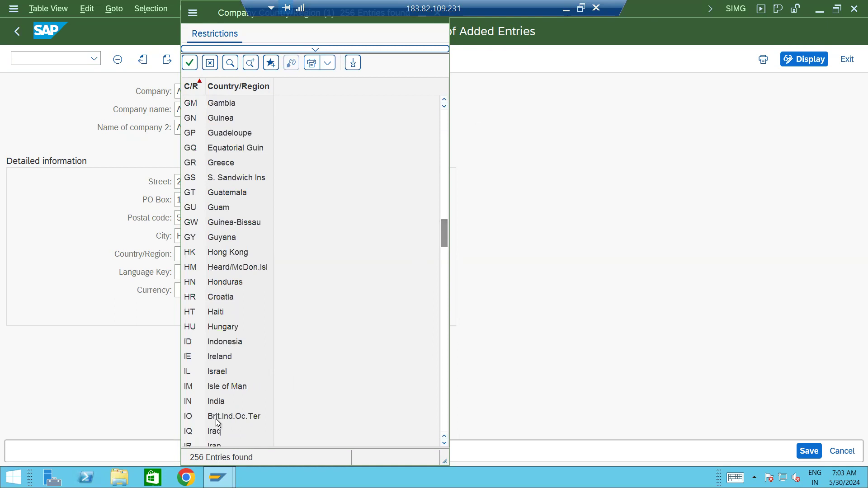
pyautogui.doubleClick(216, 402)
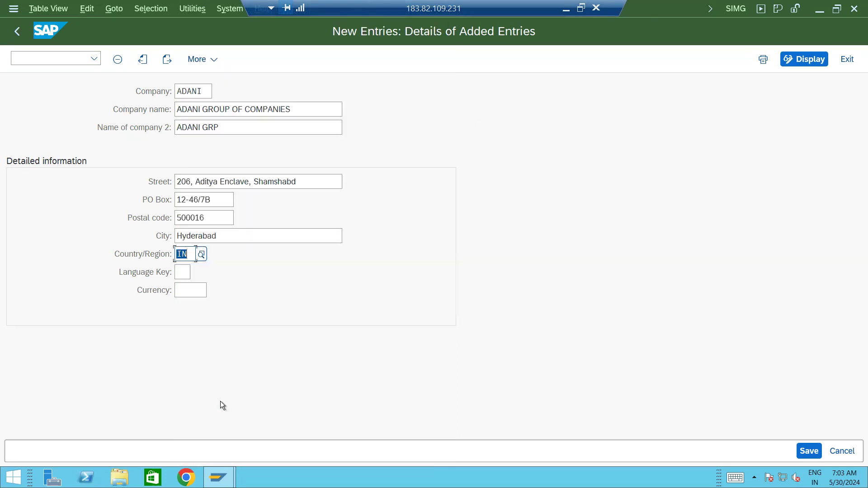
pyautogui.click(185, 274)
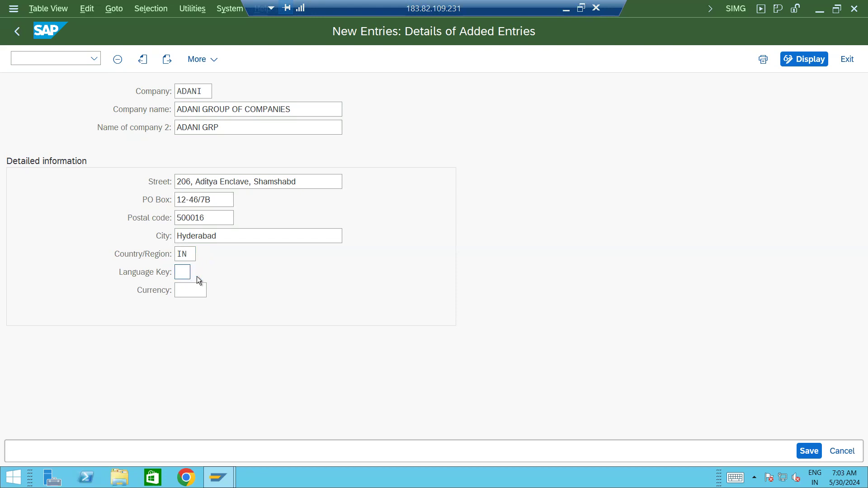
pyautogui.click(197, 276)
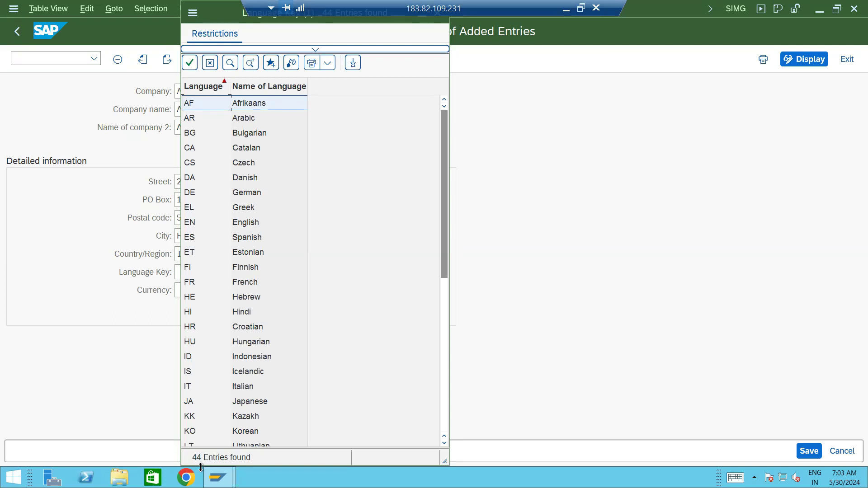
pyautogui.doubleClick(190, 226)
pyautogui.click(183, 293)
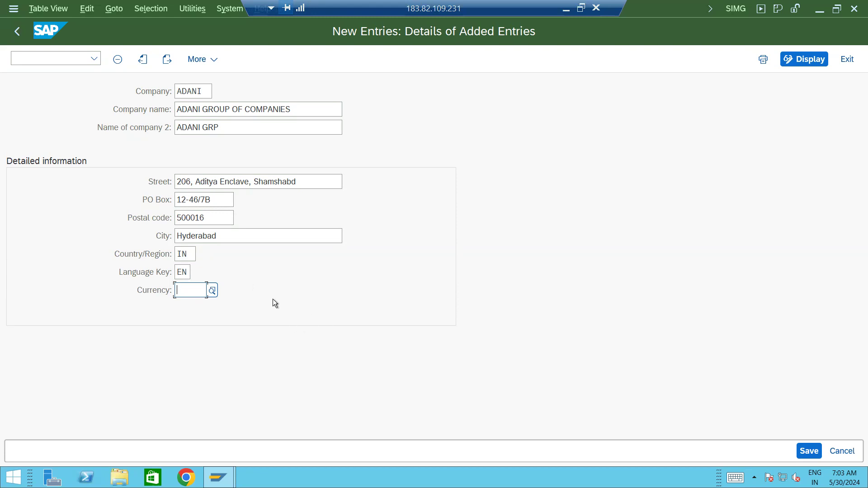
# Pick INR Indian Rupee from the scrolled Currency value list.
pyautogui.click(211, 294)
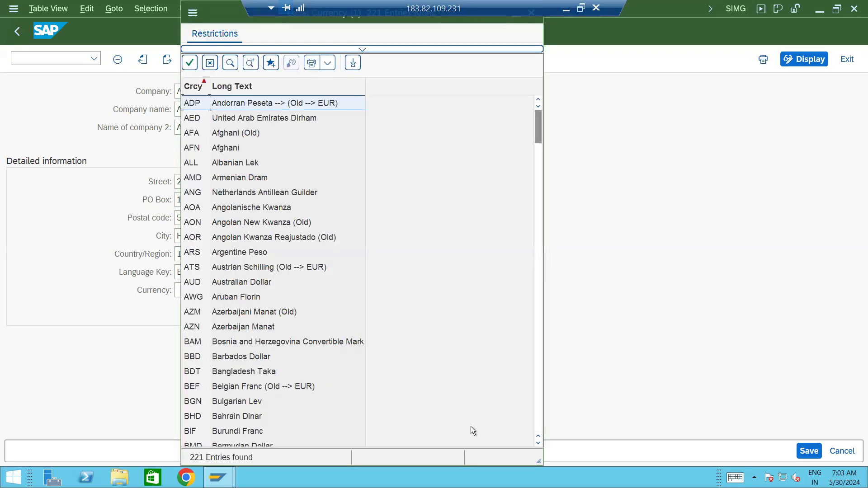
pyautogui.click(537, 423)
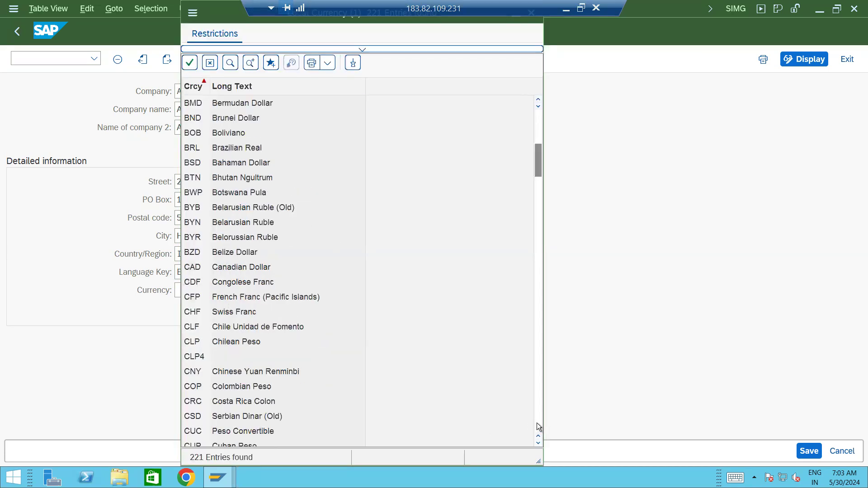
pyautogui.click(537, 427)
pyautogui.click(537, 427)
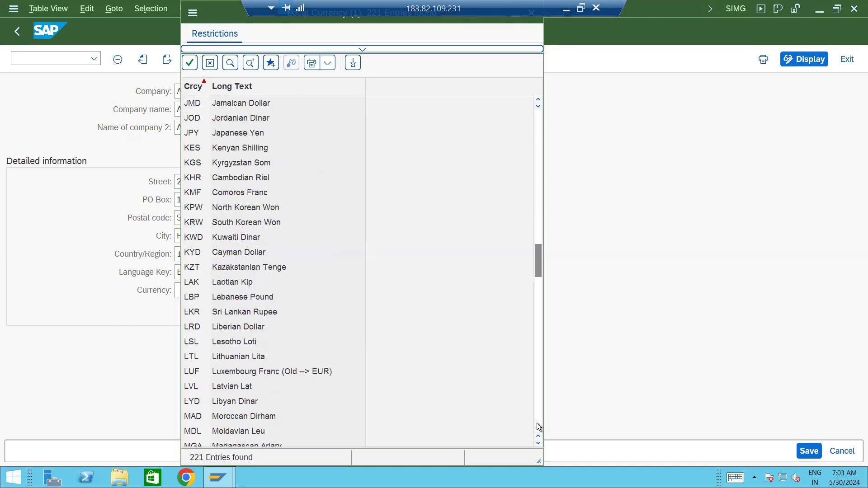
pyautogui.click(537, 427)
pyautogui.click(537, 427)
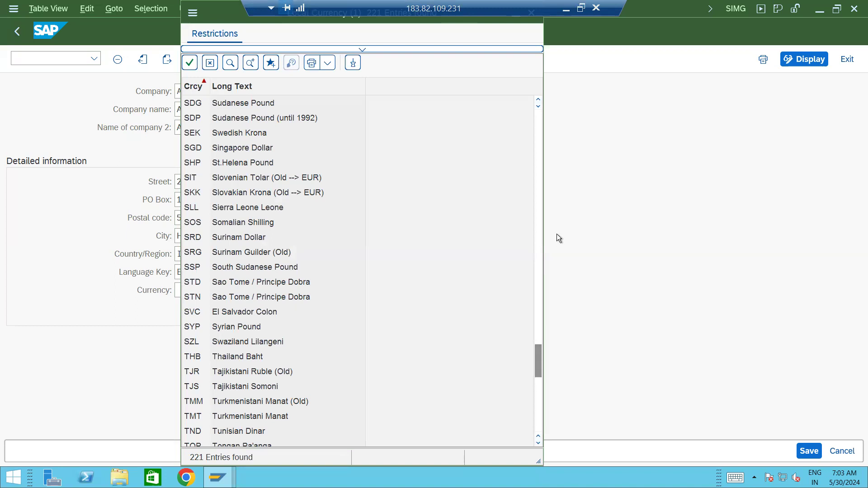
pyautogui.click(538, 121)
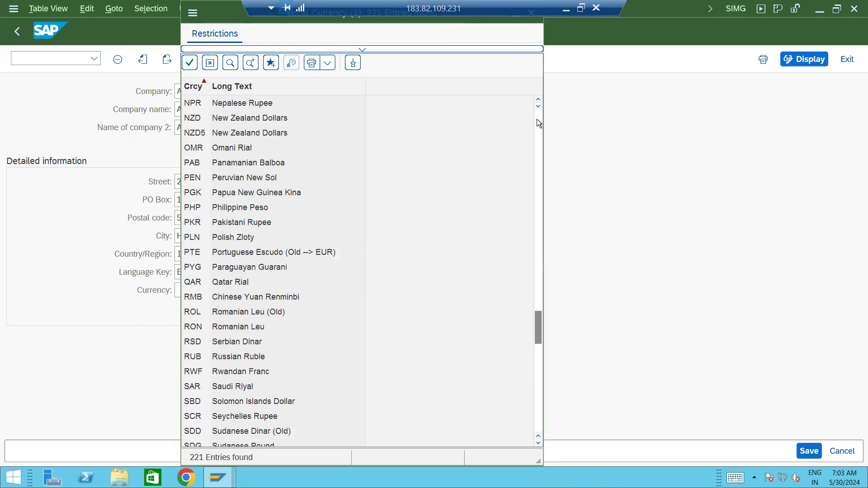
pyautogui.click(538, 120)
pyautogui.click(537, 120)
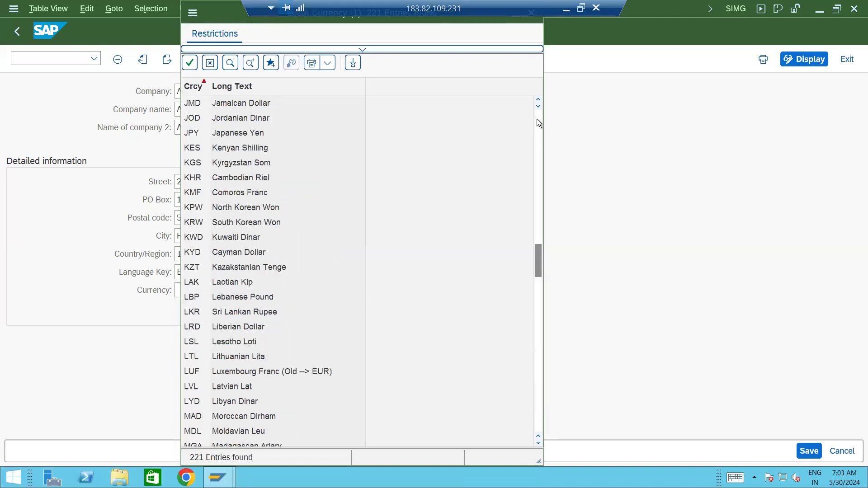
pyautogui.click(538, 120)
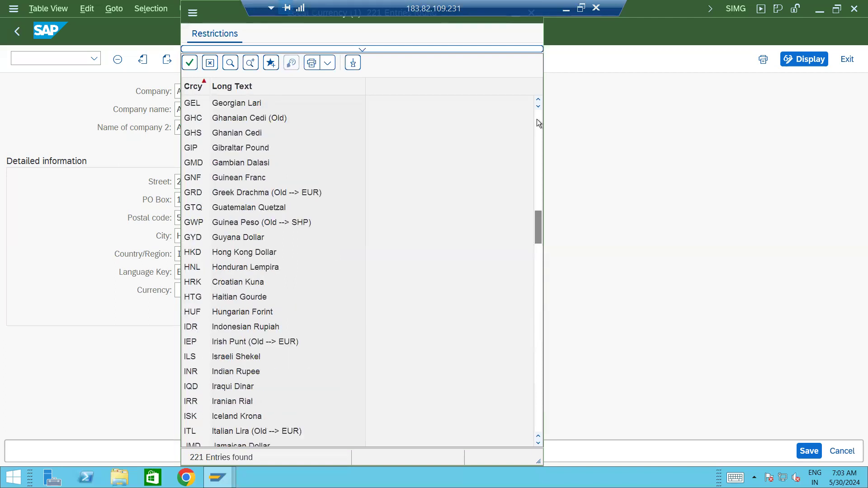
pyautogui.doubleClick(229, 370)
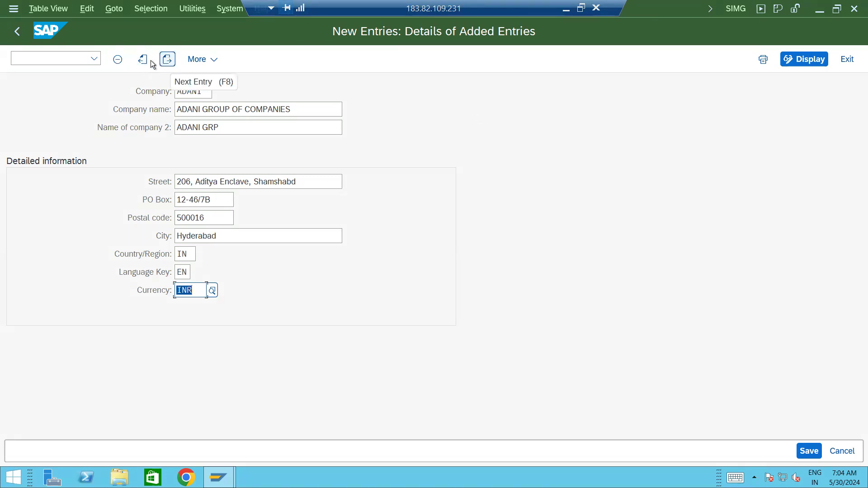
# Glance at the More menu, close it, and save the new ADANI entry with Ctrl+S.
pyautogui.click(215, 62)
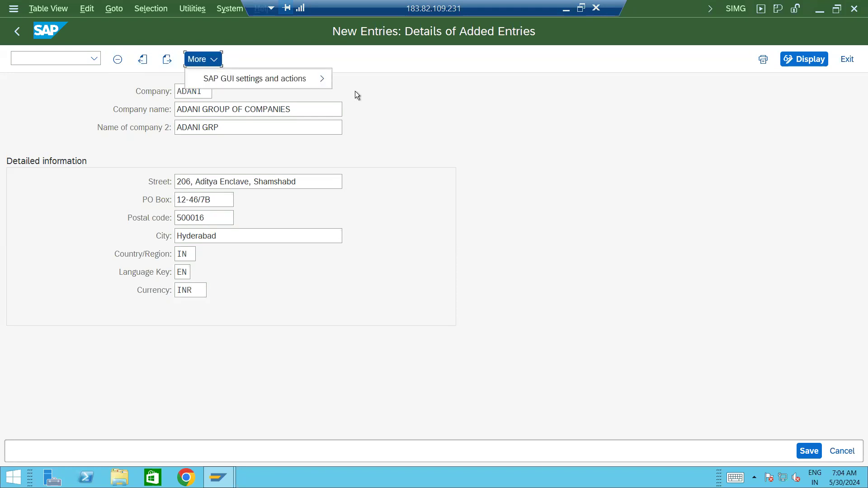
pyautogui.click(479, 106)
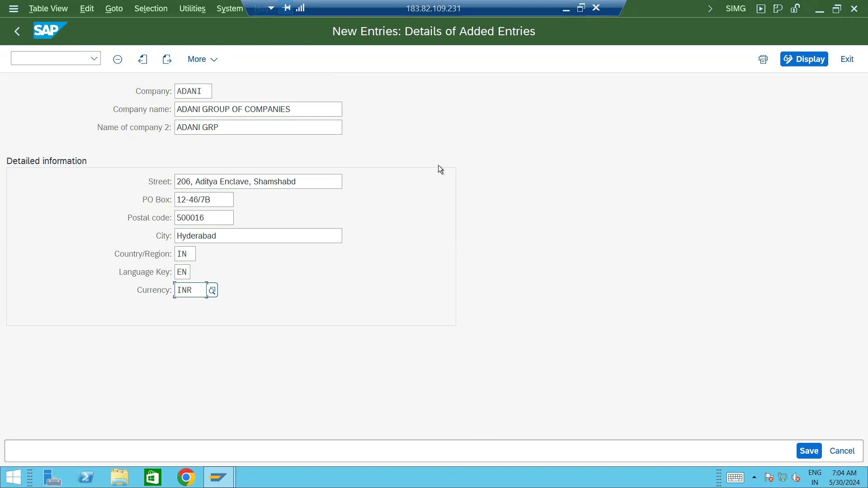
pyautogui.hotkey('ctrl', 's')
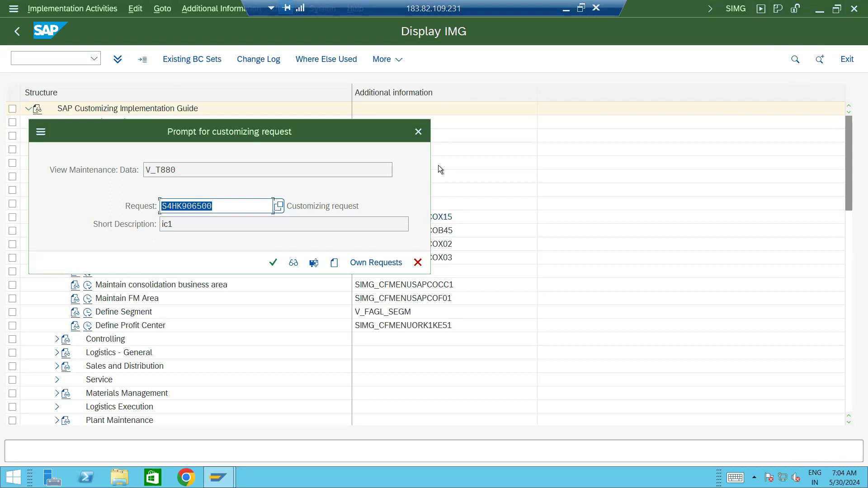
# Drag the customizing request prompt aside to see the screen behind it.
pyautogui.moveTo(270, 134); pyautogui.dragTo(514, 112)
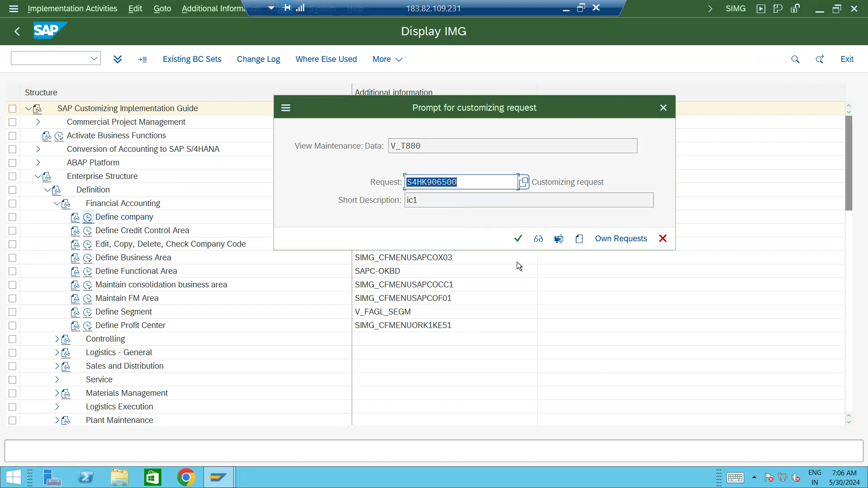
pyautogui.click(579, 239)
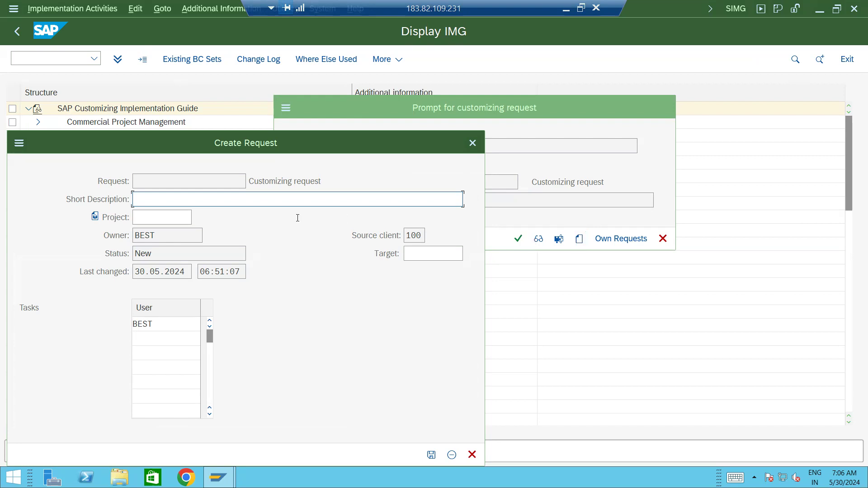
pyautogui.moveTo(291, 142); pyautogui.dragTo(503, 285)
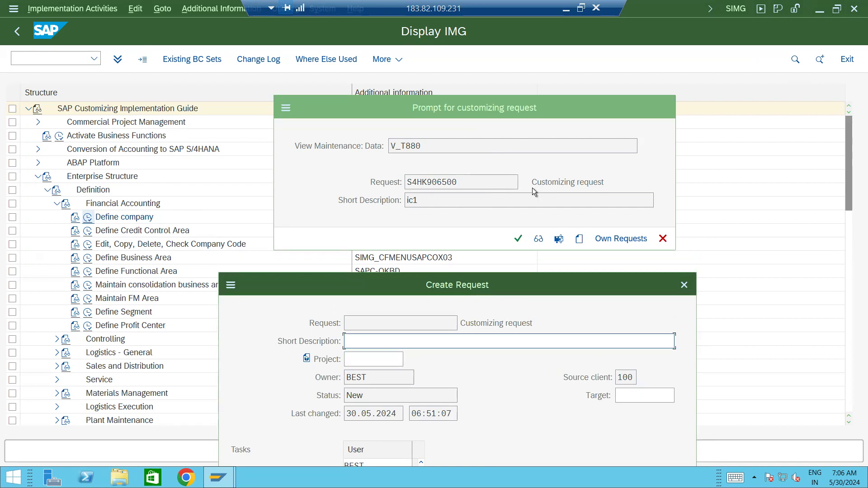
pyautogui.click(685, 286)
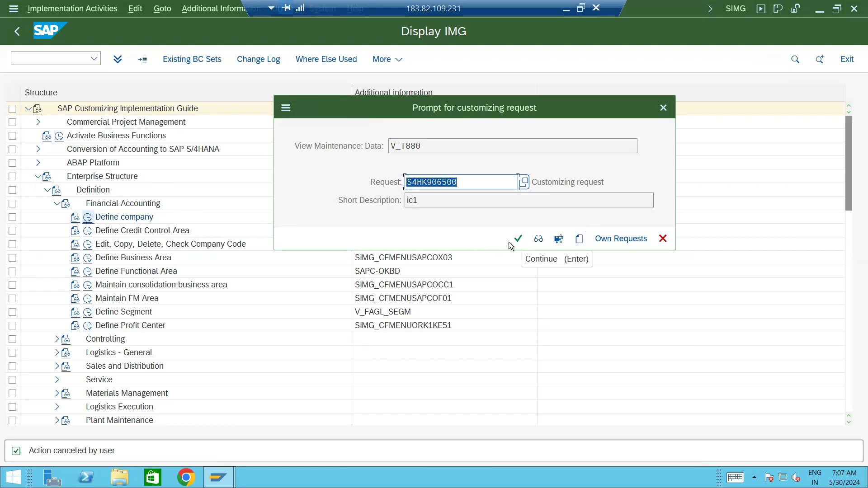
# Create a request with short description 'FICO_CD_Adani Group Company Configruation Settings'.
pyautogui.click(580, 239)
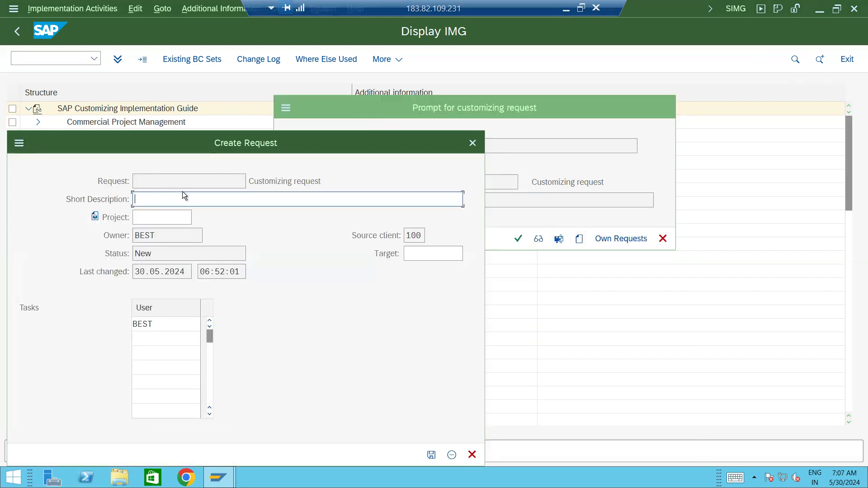
pyautogui.moveTo(223, 143); pyautogui.dragTo(444, 234)
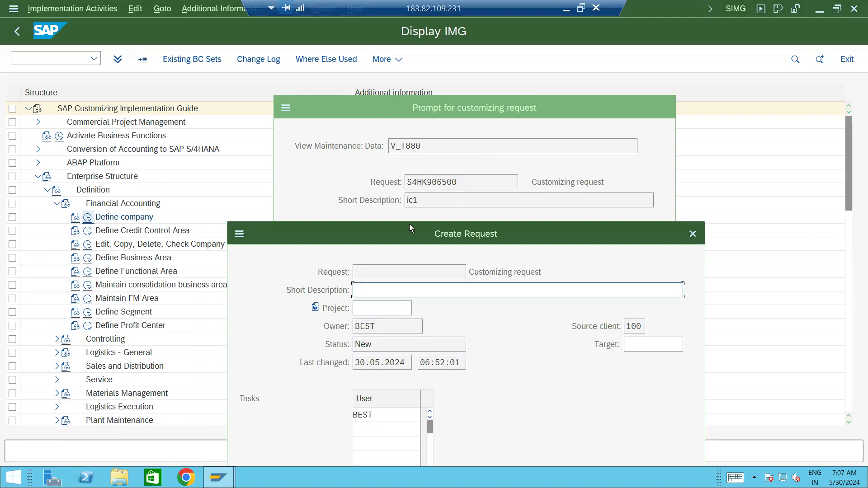
pyautogui.moveTo(410, 221); pyautogui.dragTo(404, 128)
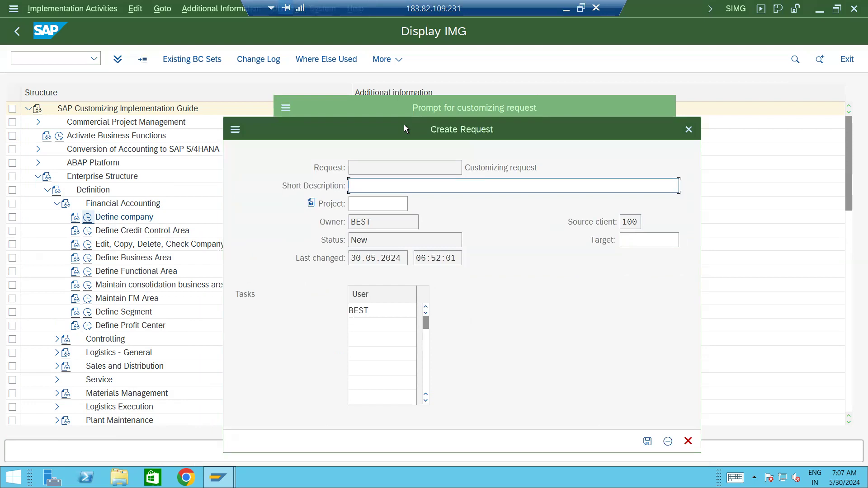
pyautogui.write('FICO_CD')
pyautogui.write('_Adani Group')
pyautogui.write('Co')
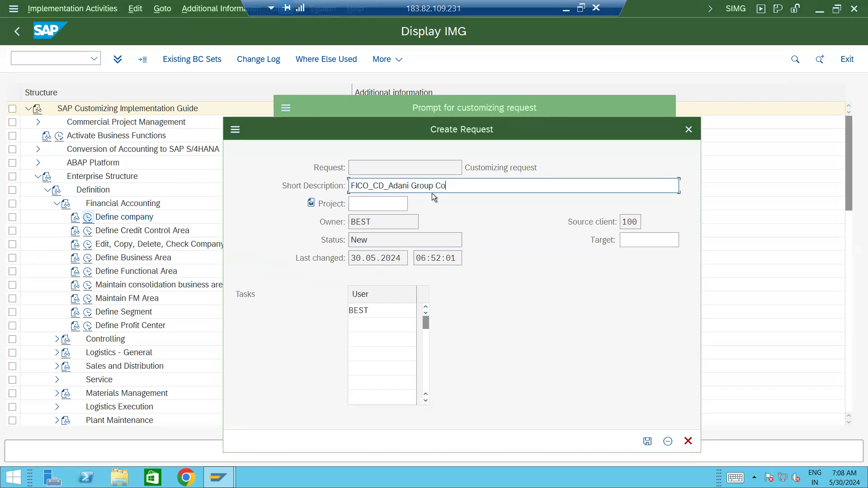
pyautogui.write('mpany Configruation Setting')
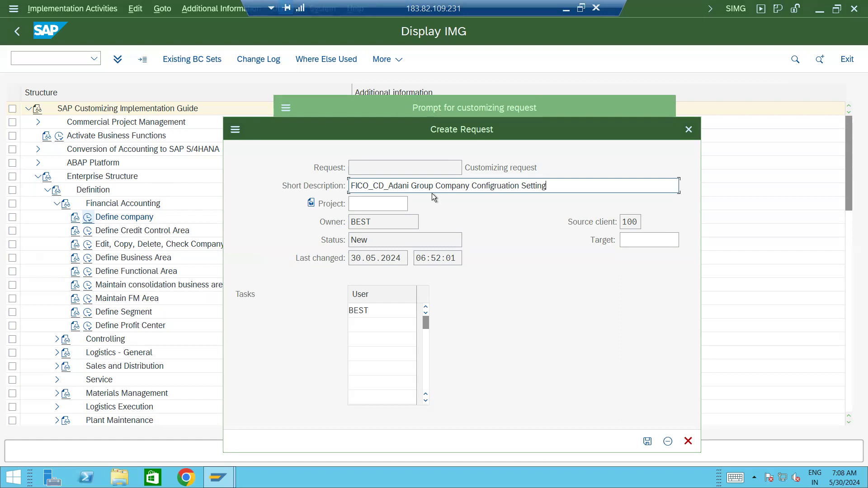
pyautogui.write('s')
# Save the new request, which generates transport request S4HK906508.
pyautogui.click(649, 444)
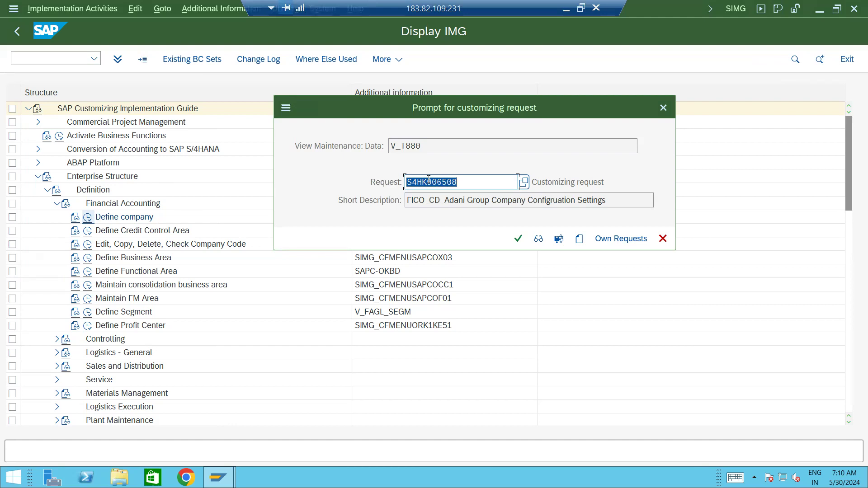
# Continue with request S4HK906508, save ADANI, and return to the list now showing 780 entries.
pyautogui.click(518, 238)
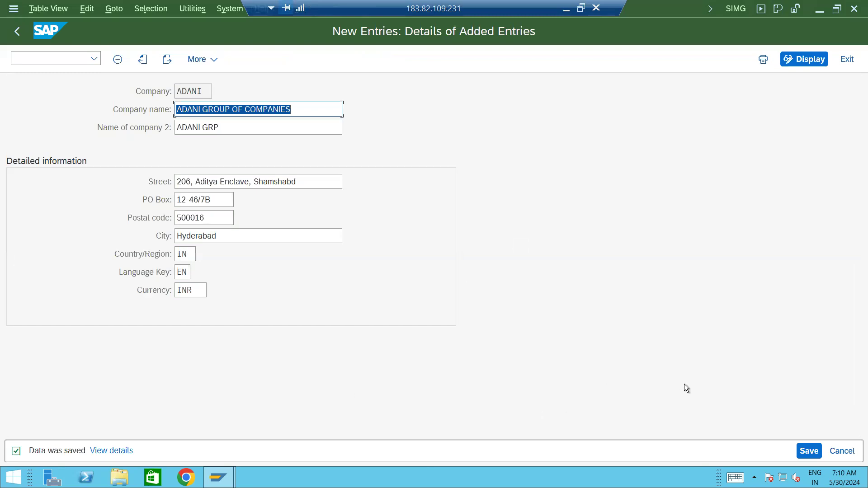
pyautogui.click(804, 452)
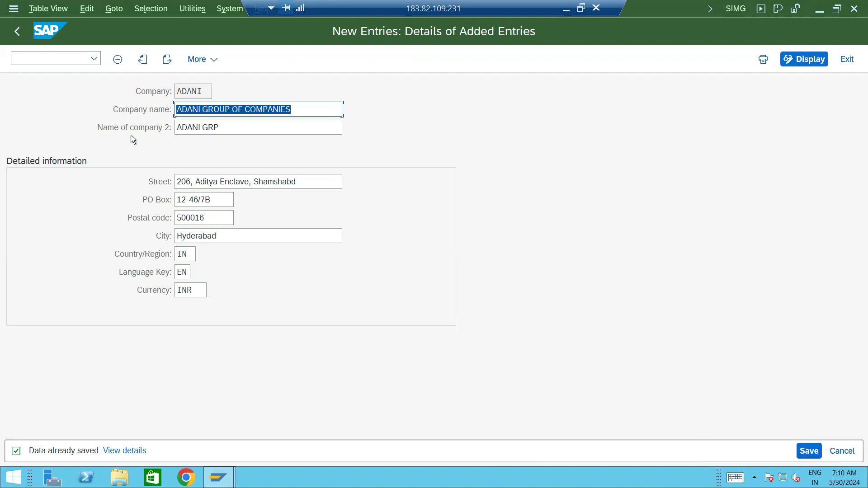
pyautogui.click(16, 34)
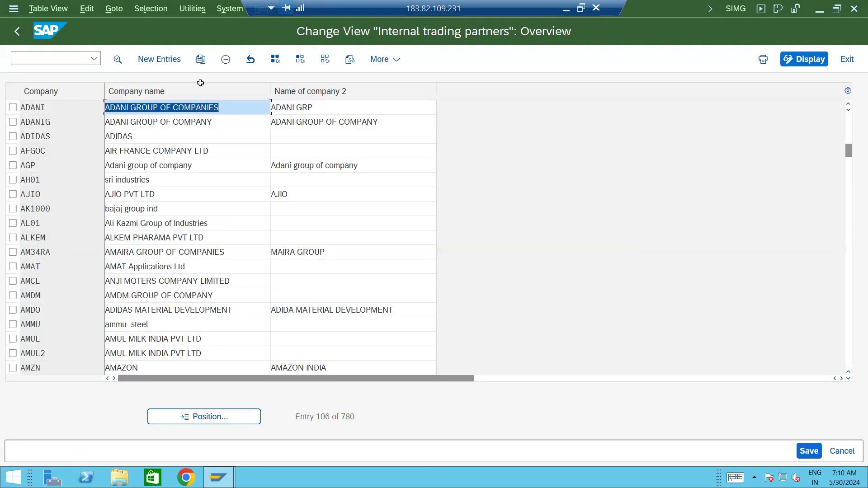
# Return to the IMG tree and rerun Define company, listing all 780 internal trading partners.
pyautogui.click(14, 31)
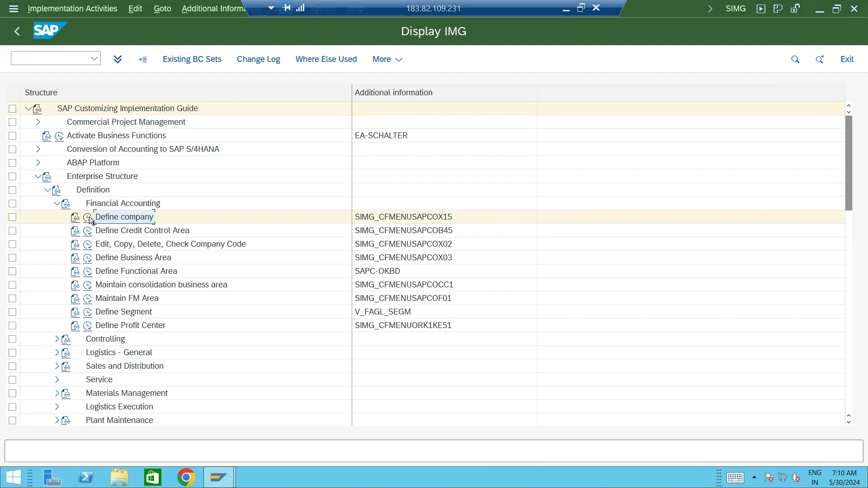
pyautogui.click(88, 218)
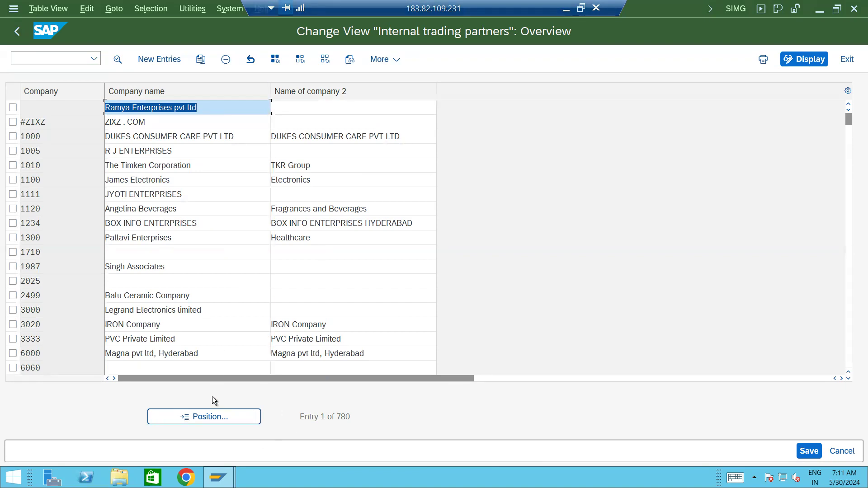
# Position the company list on 'adani' and scroll to confirm ADANI GROUP OF COMPANIES is saved.
pyautogui.click(208, 417)
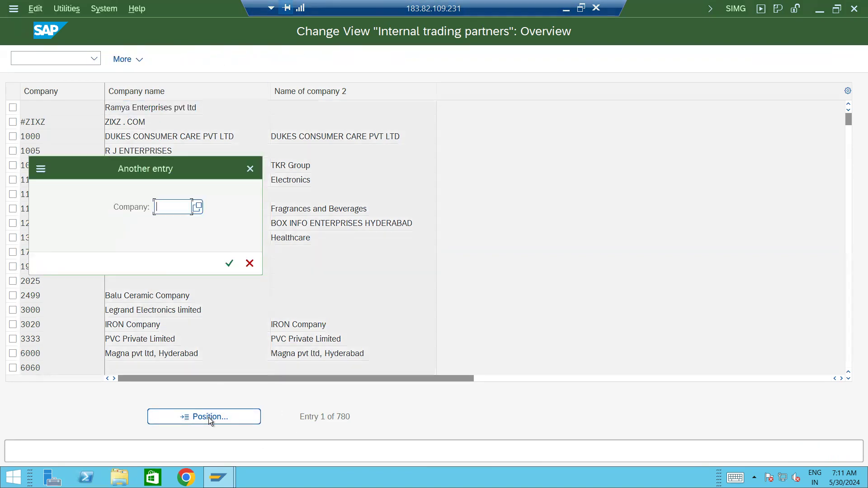
pyautogui.write('adani')
pyautogui.press('Return')
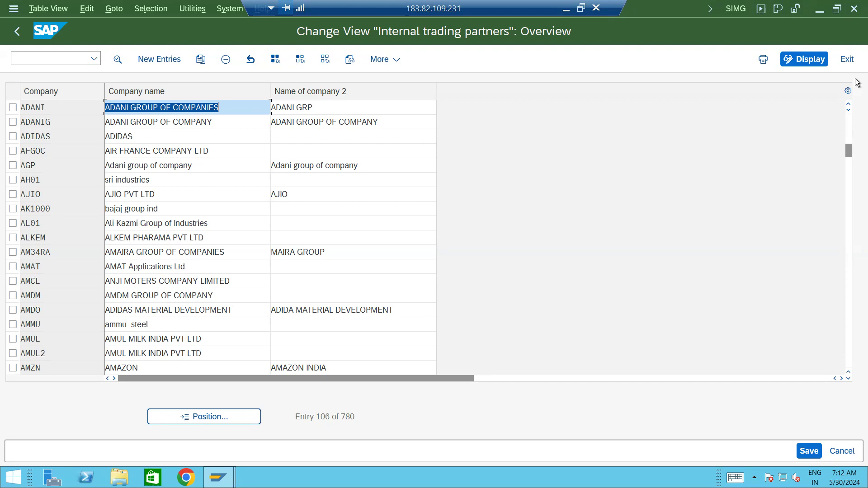
pyautogui.moveTo(849, 154); pyautogui.dragTo(851, 253)
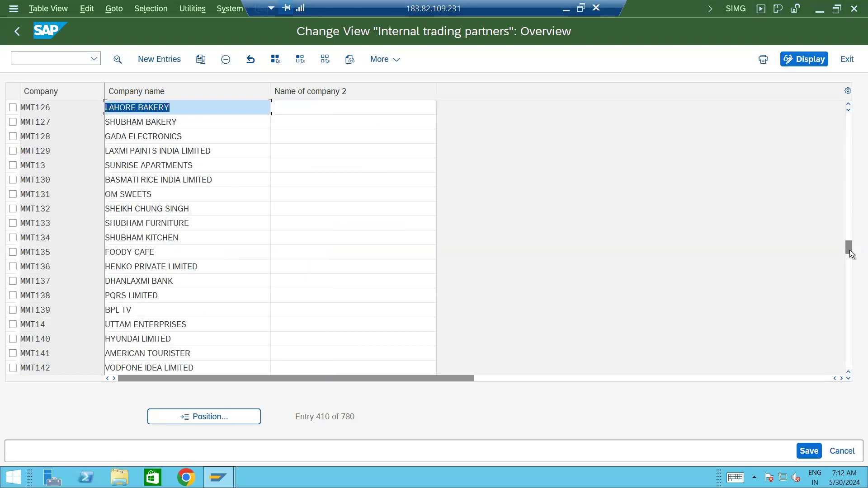
# Scroll the internal trading partners list back up to Entry 1 of 780.
pyautogui.moveTo(850, 254); pyautogui.dragTo(849, 156)
pyautogui.moveTo(848, 124); pyautogui.dragTo(849, 121)
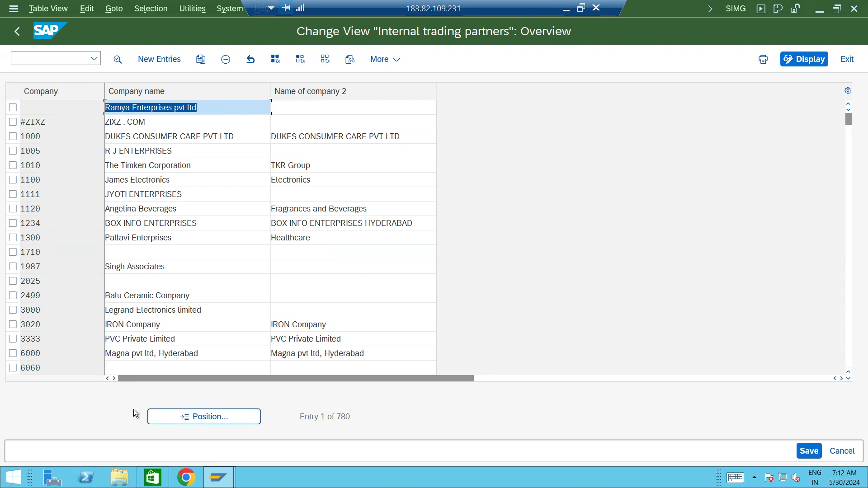
pyautogui.click(214, 417)
# Jump the company list to 'adani' and mark the ADANI row.
pyautogui.write('adani')
pyautogui.press('Return')
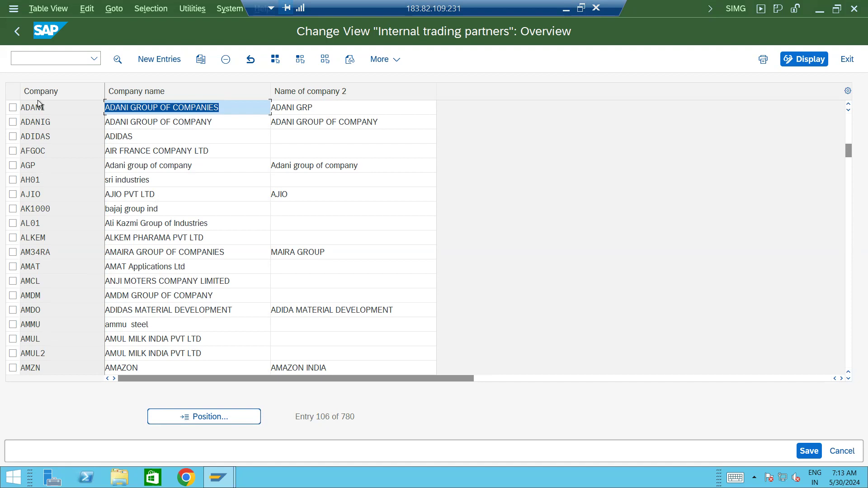
pyautogui.click(13, 107)
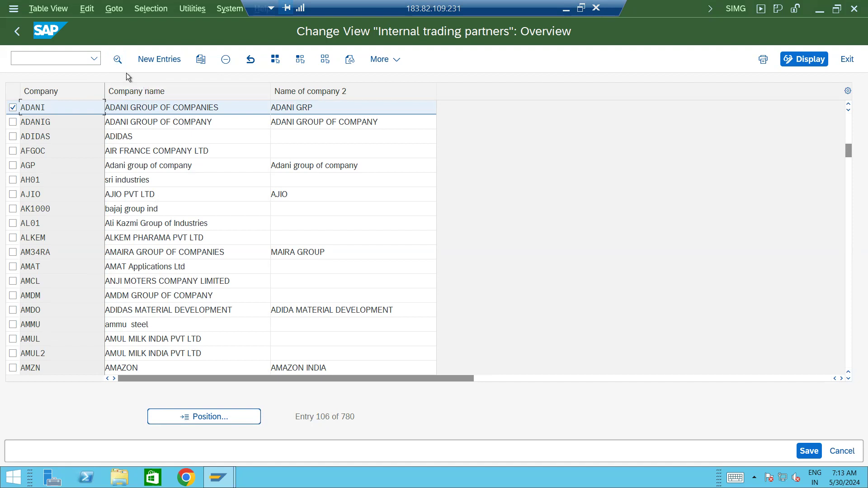
# Open ADANI's Details screen showing its address, country IN, language EN and currency INR.
pyautogui.click(118, 60)
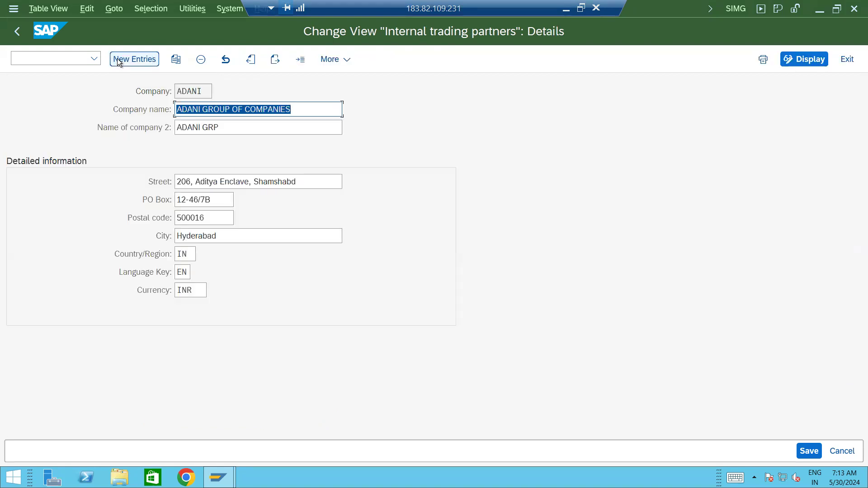